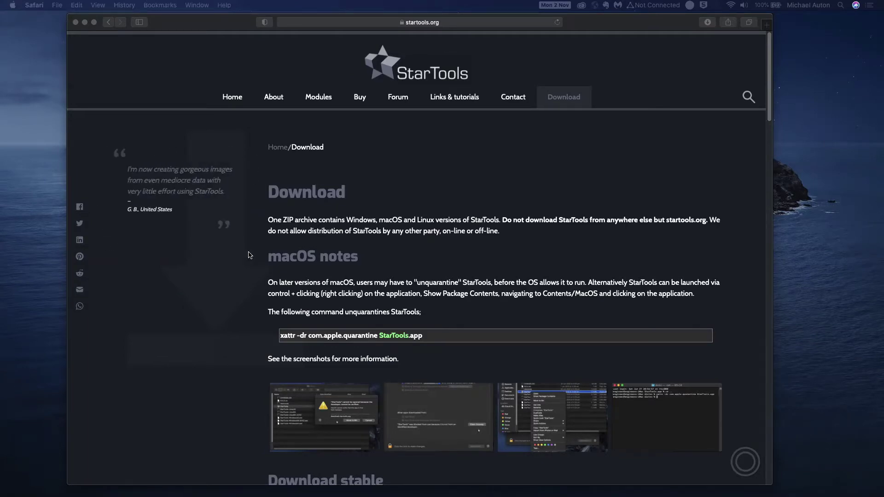
# Scroll down the StarTools Download page past its macOS unquarantine notes
pyautogui.scroll(-6, 250, 255)
# Scroll to the Download stable and Download alpha (GPU accelerated) ZIP sections, then call up Spotlight
pyautogui.scroll(1, 250, 255)
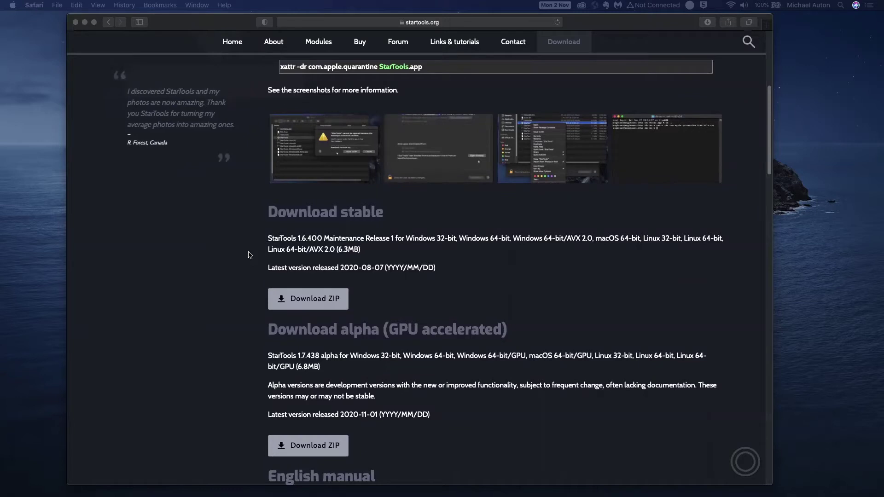
pyautogui.scroll(-3, 250, 255)
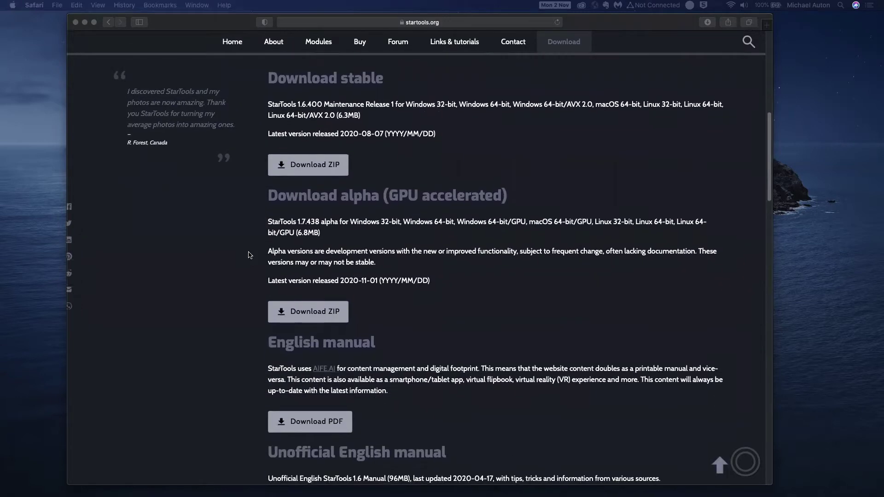
pyautogui.scroll(-1, 249, 255)
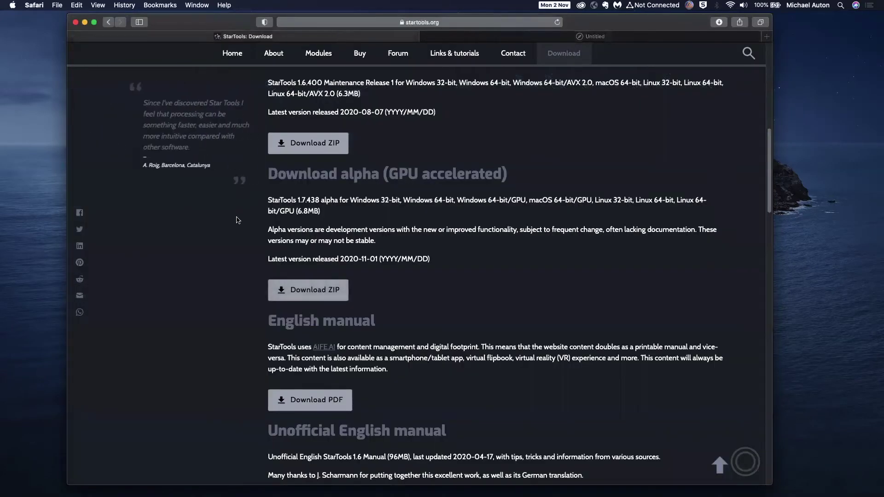
pyautogui.press('super+space')
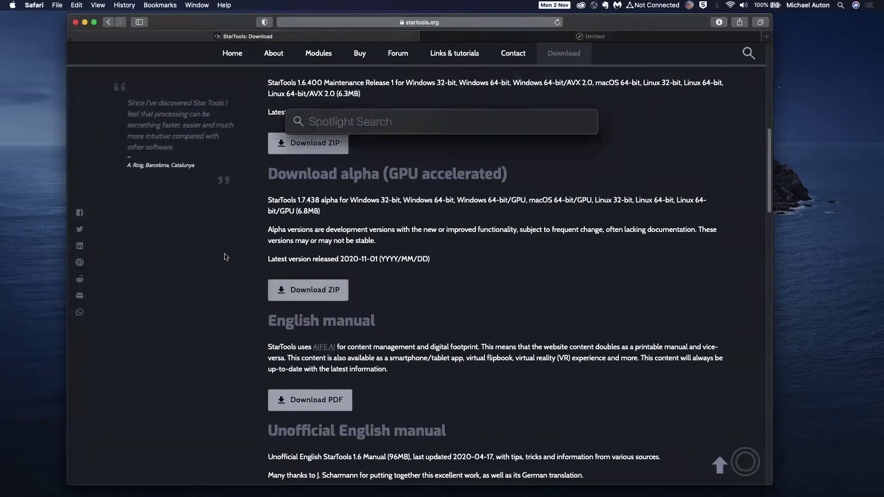
# Open the Downloads folder via Spotlight and expand the extracted distro folder to list its files
pyautogui.write('downloads')
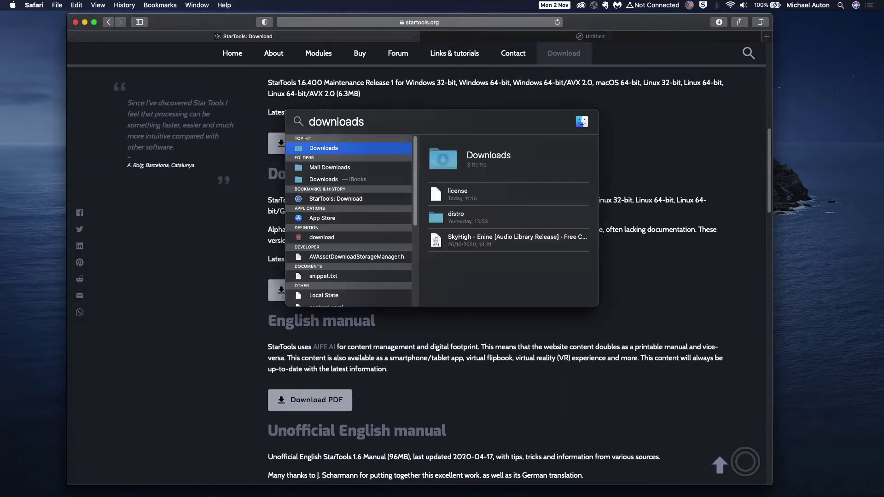
pyautogui.press('Return')
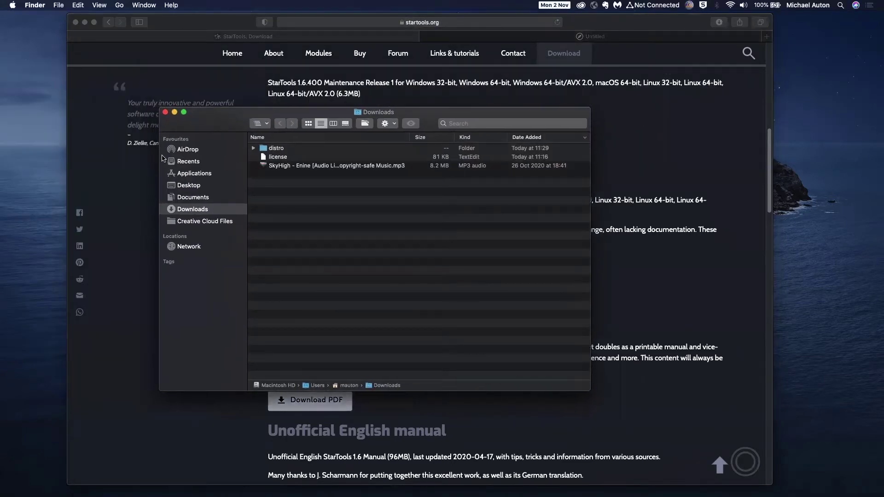
pyautogui.click(256, 149)
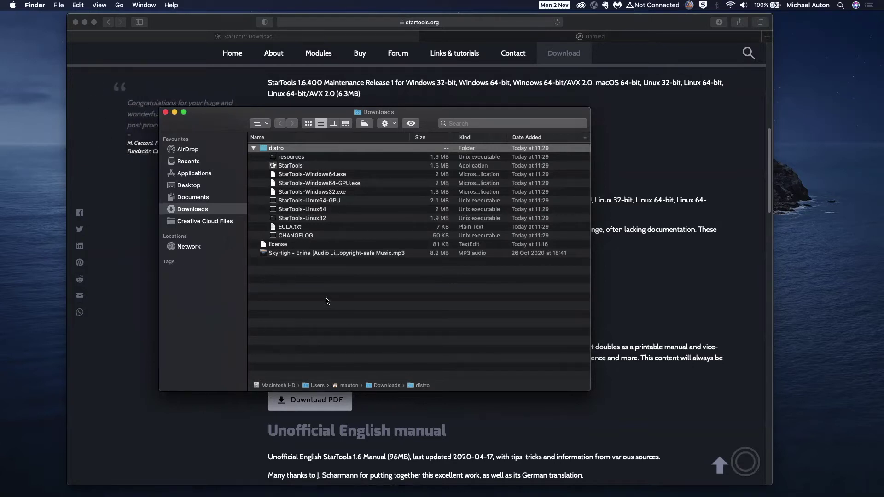
pyautogui.click(299, 328)
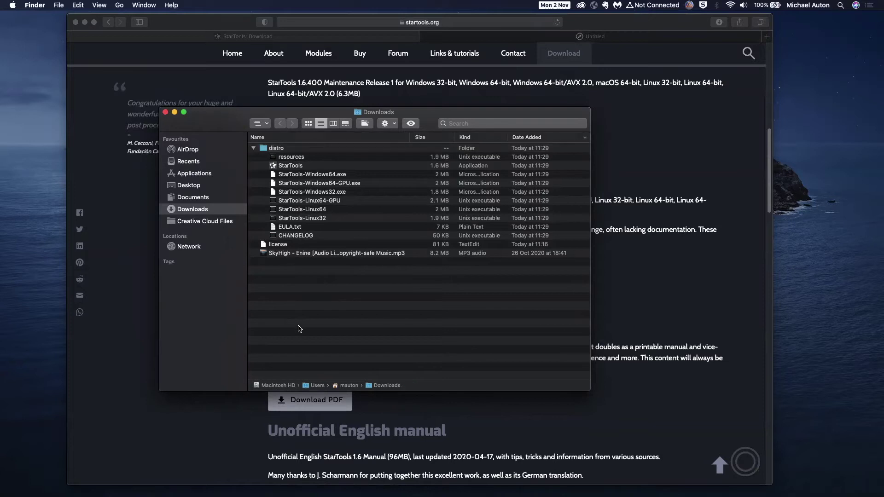
# Launch Terminal from Spotlight
pyautogui.press('super+space')
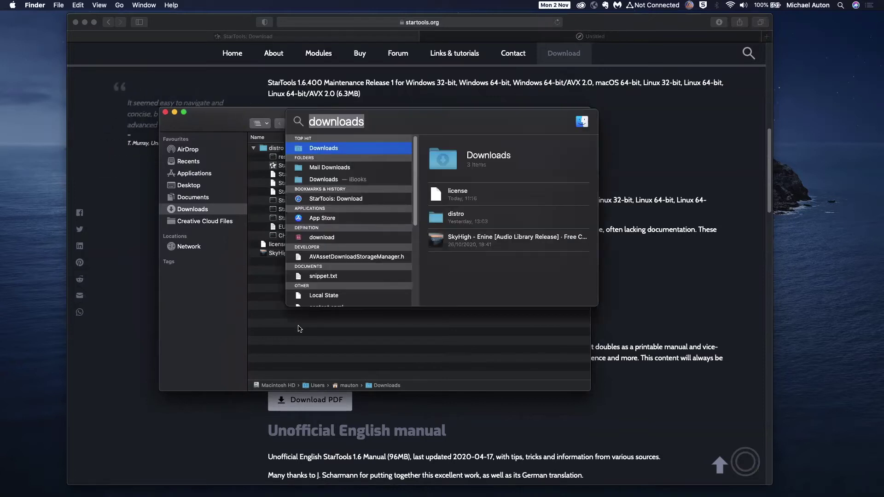
pyautogui.write('terminal')
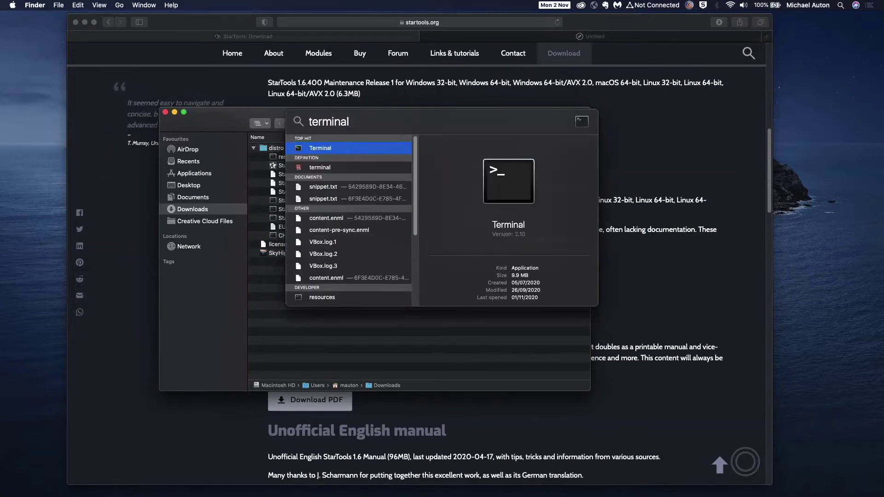
pyautogui.press('Return')
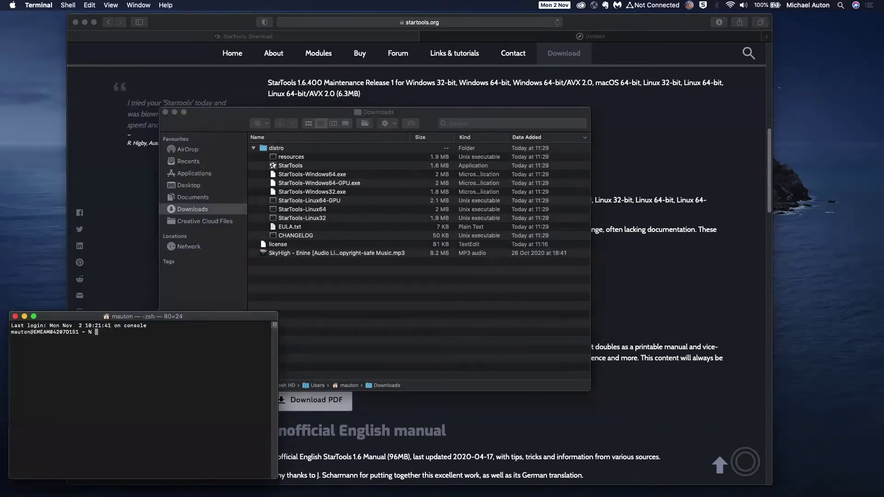
# Bring Terminal forward and run xattr -dr com.apple.quarantine ~/Downloads/distro/Startools.app
pyautogui.moveTo(64, 317); pyautogui.dragTo(176, 279)
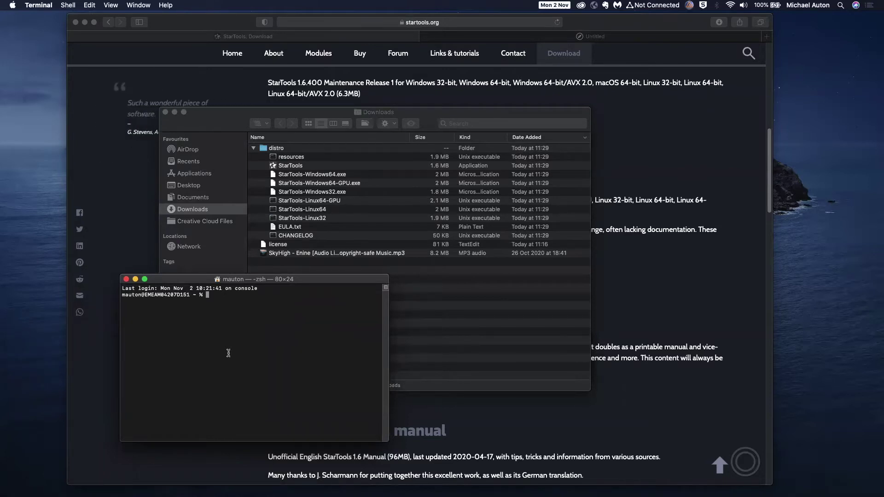
pyautogui.write('xattr')
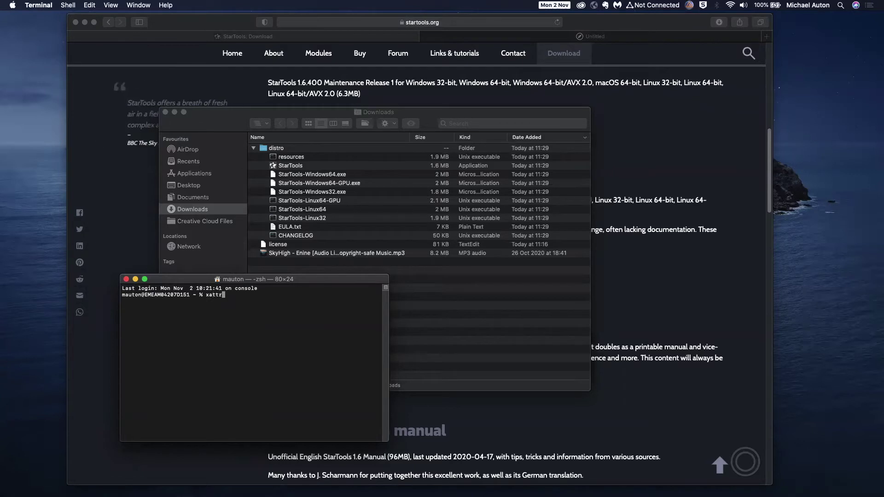
pyautogui.write(' -dr com.apple')
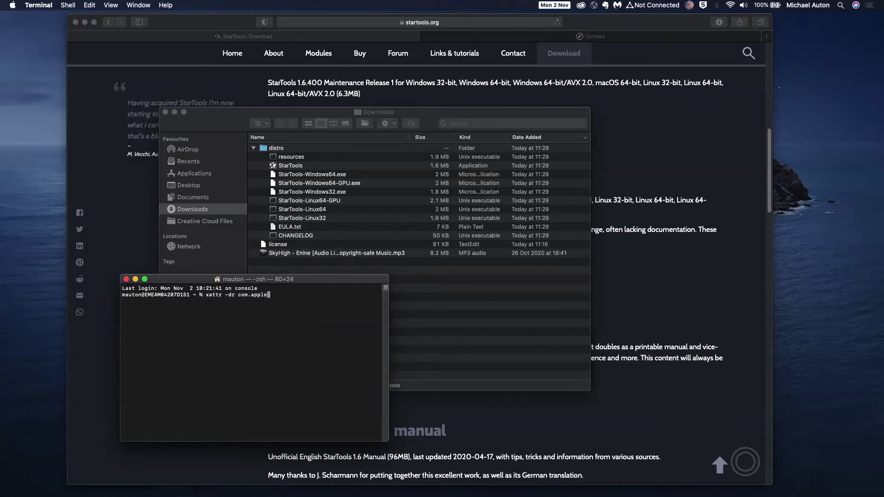
pyautogui.write('.quarantine ')
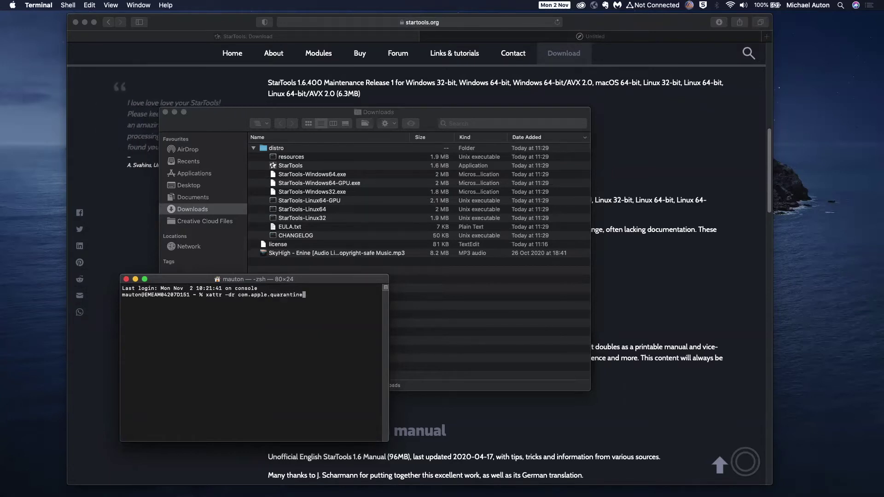
pyautogui.write('~/Downloads/d')
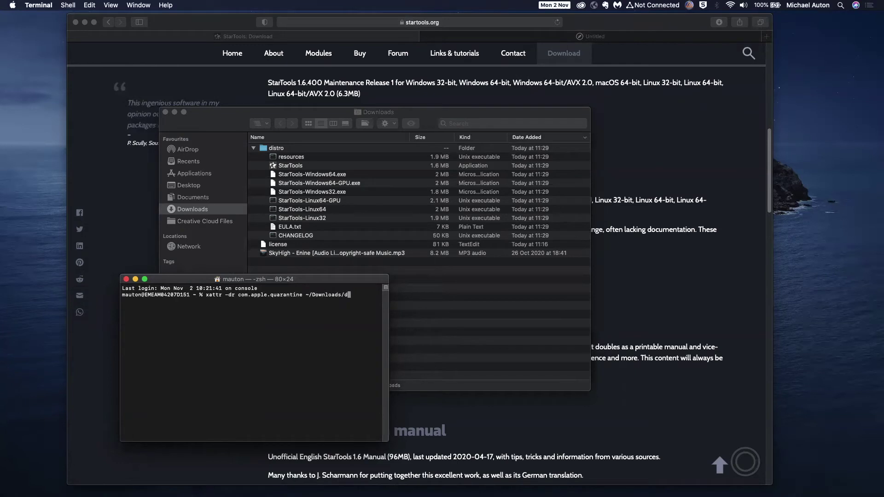
pyautogui.write('istro/Start')
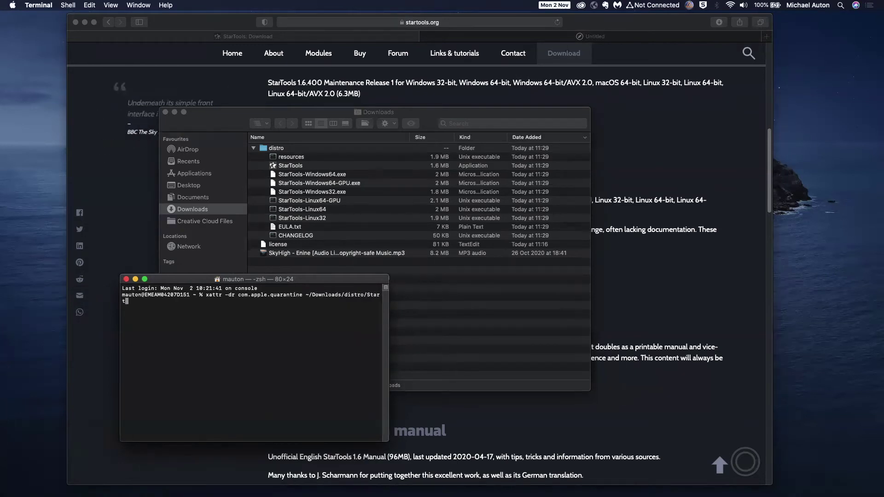
pyautogui.write('ools.app')
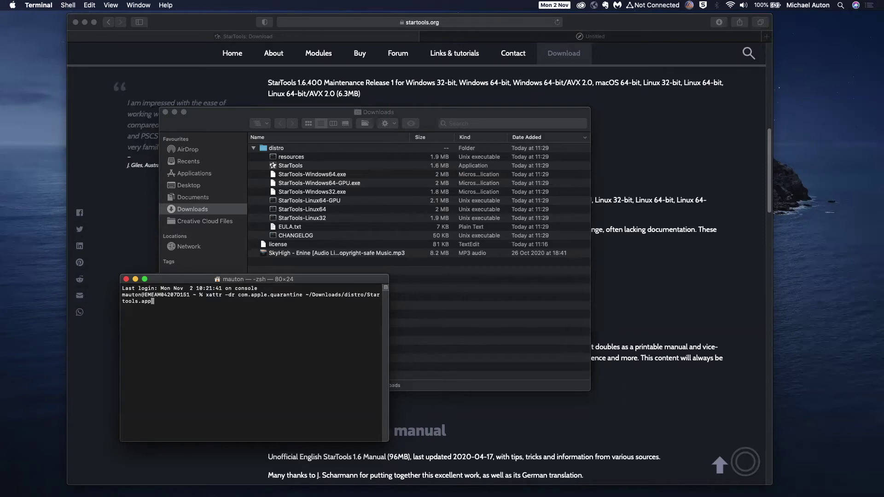
pyautogui.press('Return')
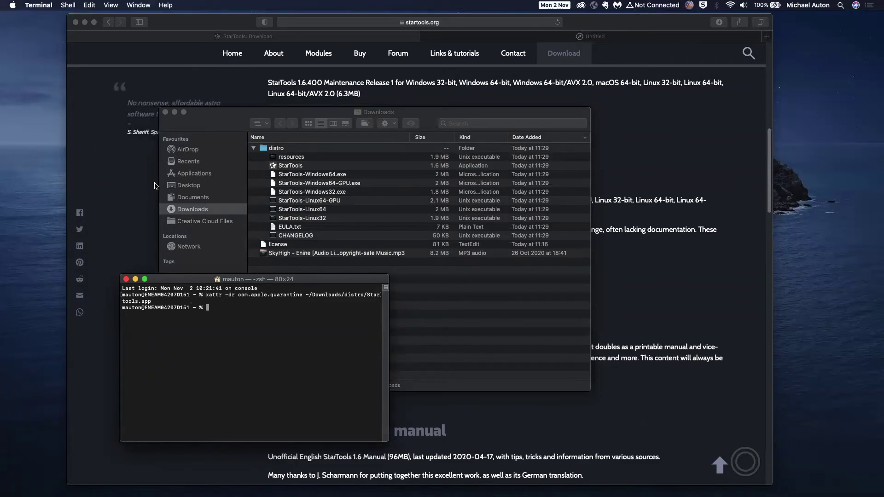
# Shift the Terminal window to the left, leaving its fresh zsh prompt visible
pyautogui.moveTo(183, 279); pyautogui.dragTo(102, 277)
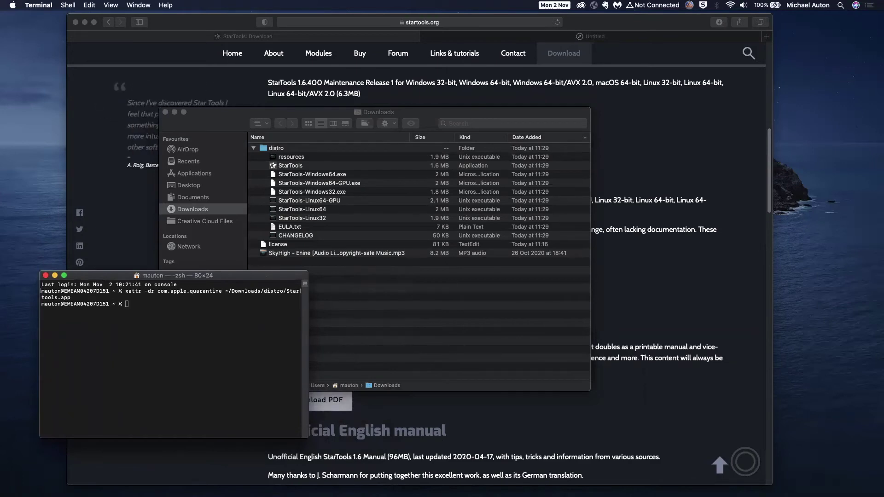
# In a new Finder window, create a folder named StarTools inside Applications
pyautogui.press('super+Tab')
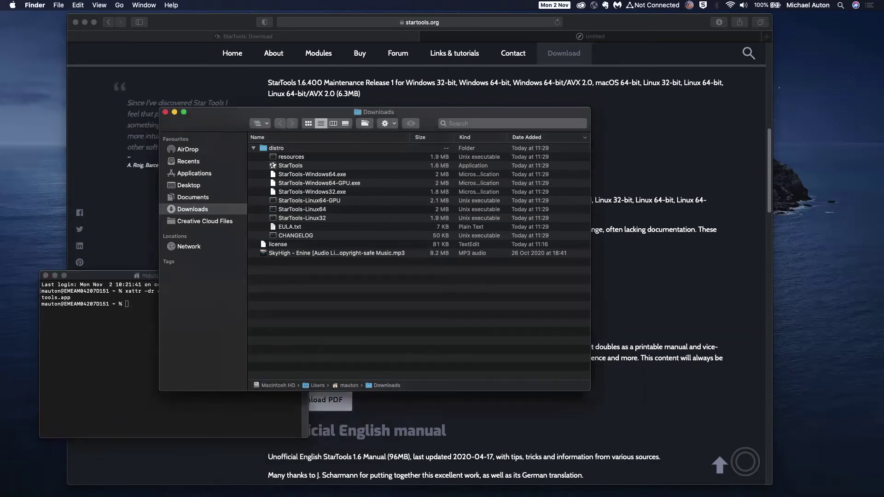
pyautogui.press('super+n')
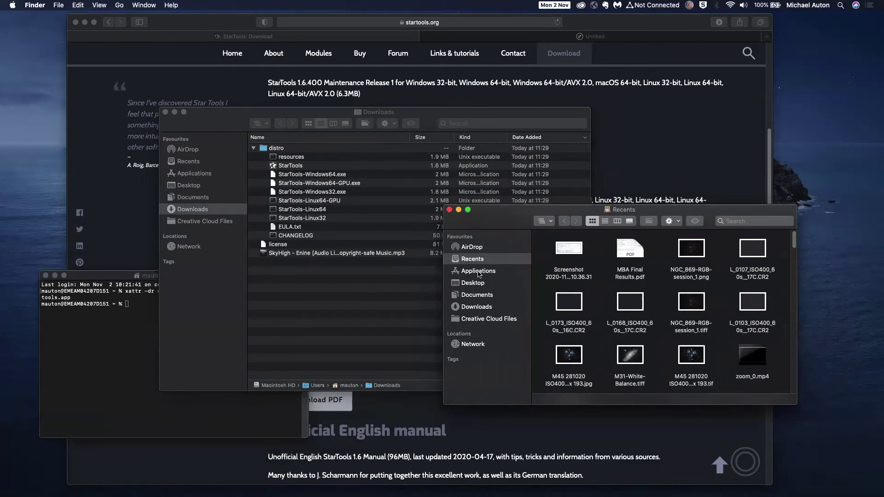
pyautogui.click(479, 271)
pyautogui.scroll(-5, 619, 329)
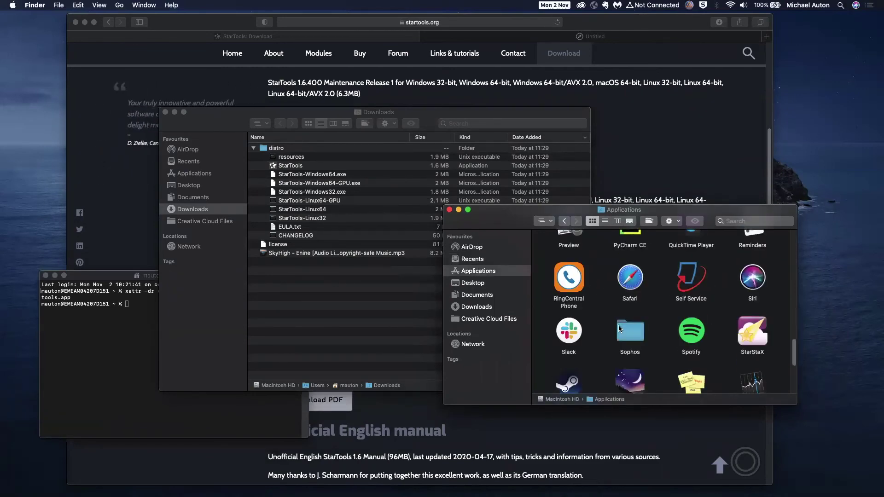
pyautogui.scroll(-3, 620, 329)
pyautogui.rightClick(734, 352)
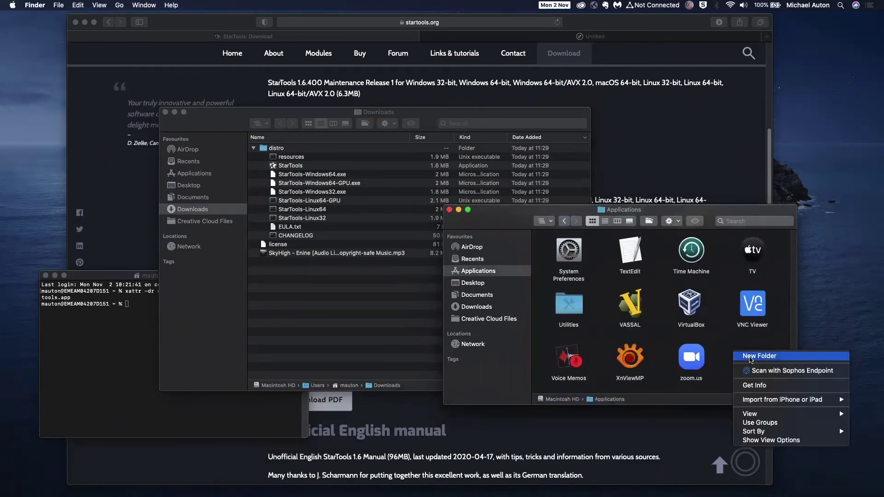
pyautogui.click(750, 359)
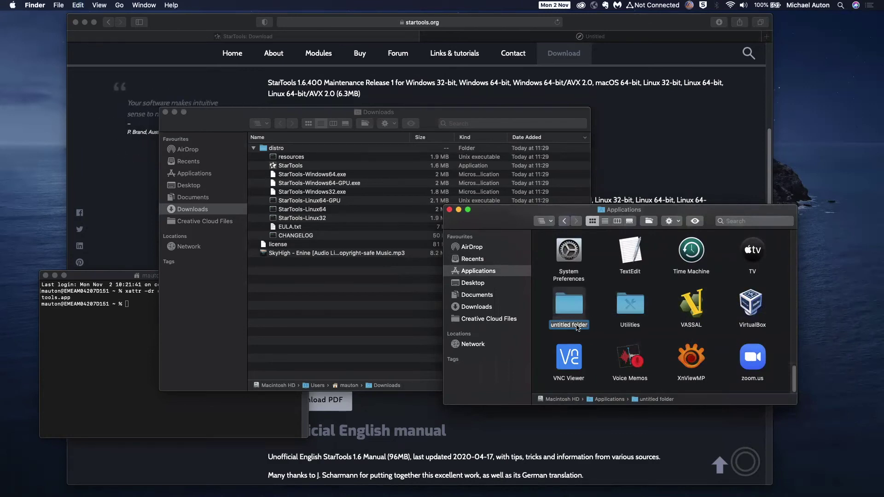
pyautogui.write('StarTools')
pyautogui.press('Return')
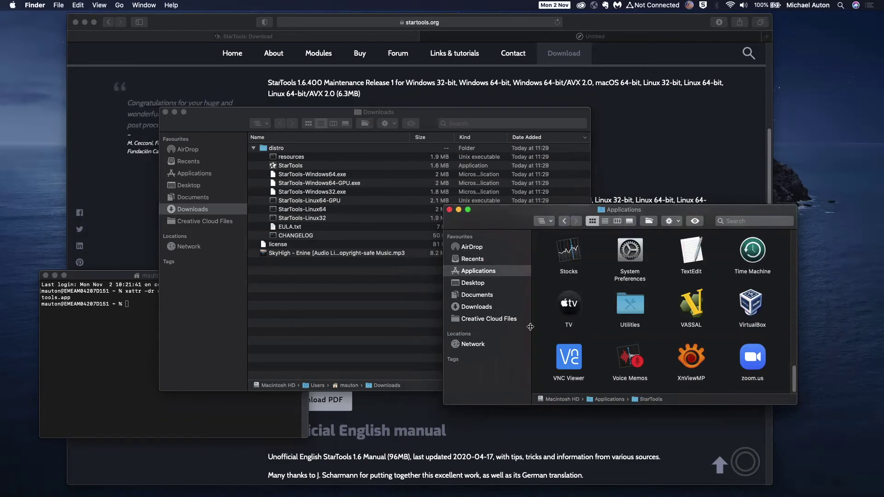
# Open the StarTools folder and move the ten distro files, resources through CHANGELOG, into it
pyautogui.scroll(-1, 663, 304)
pyautogui.scroll(5, 663, 305)
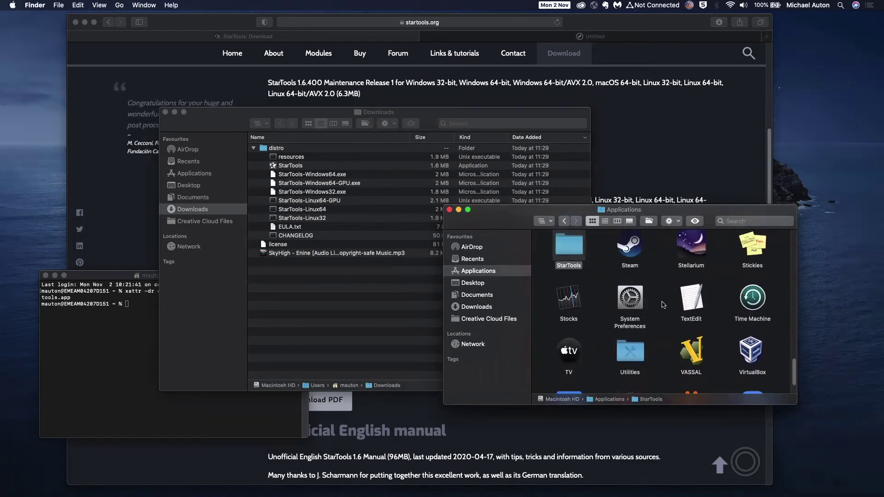
pyautogui.doubleClick(565, 296)
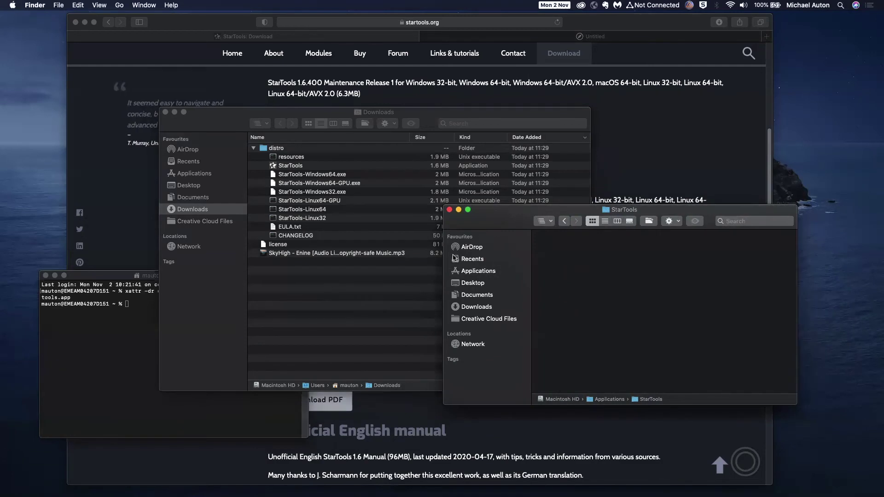
pyautogui.click(299, 164)
pyautogui.click(299, 158)
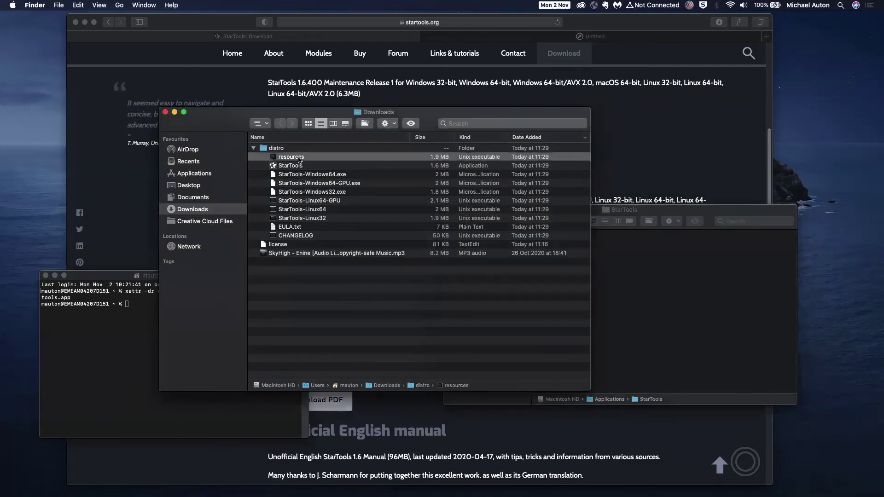
pyautogui.keyDown('shift'); pyautogui.click(295, 235); pyautogui.keyUp('shift')
pyautogui.moveTo(295, 236); pyautogui.dragTo(658, 341)
pyautogui.click(616, 311)
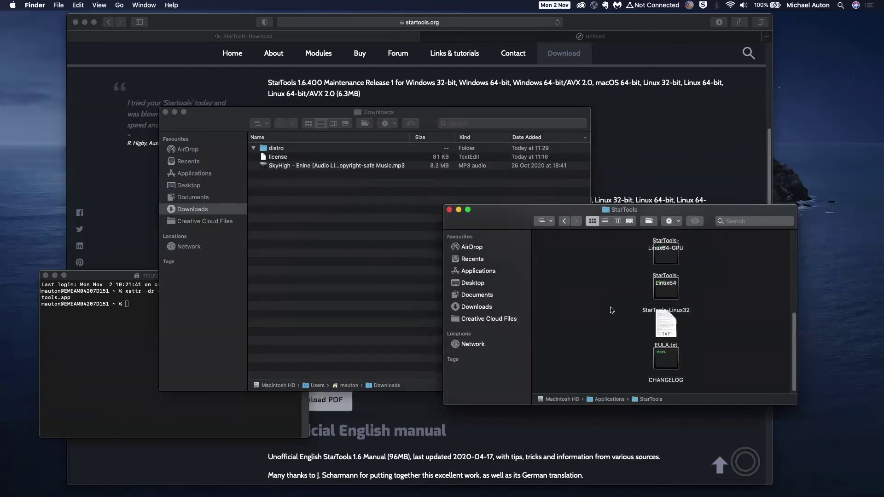
# Show StarTools in List view, move the license file from Downloads into it, and launch StarTools
pyautogui.click(604, 221)
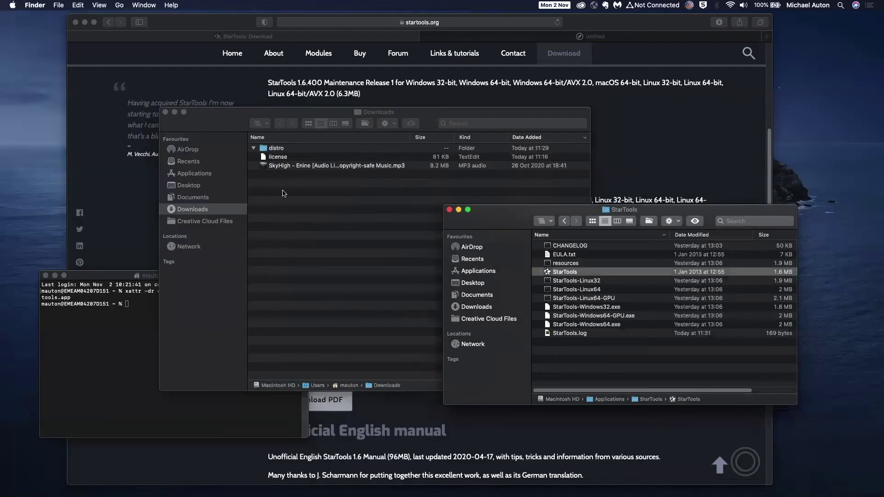
pyautogui.click(314, 217)
pyautogui.moveTo(333, 113); pyautogui.dragTo(259, 111)
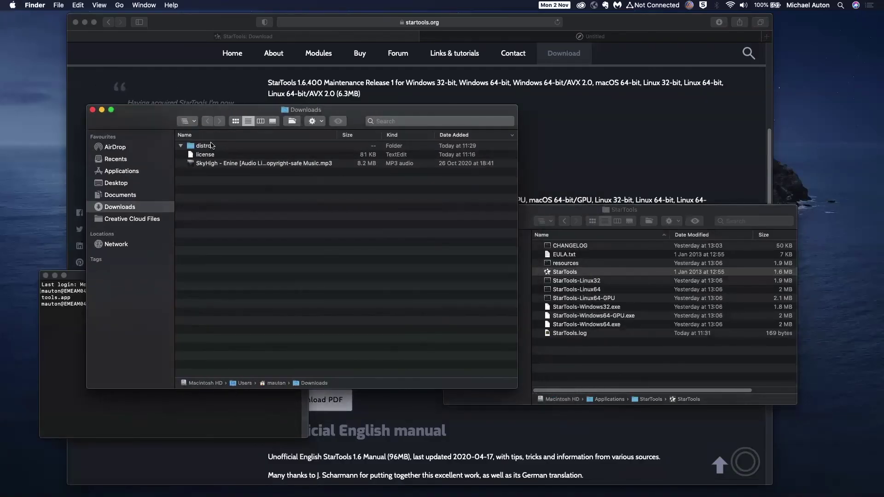
pyautogui.moveTo(203, 159); pyautogui.dragTo(571, 358)
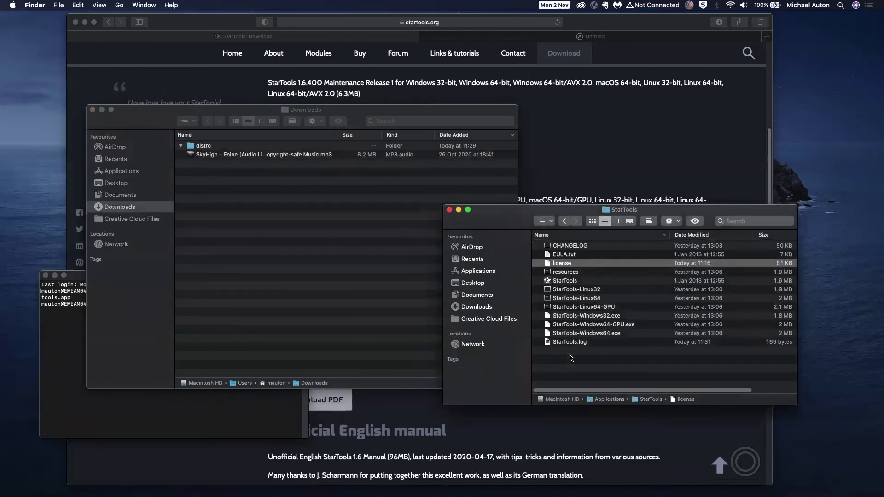
pyautogui.doubleClick(566, 282)
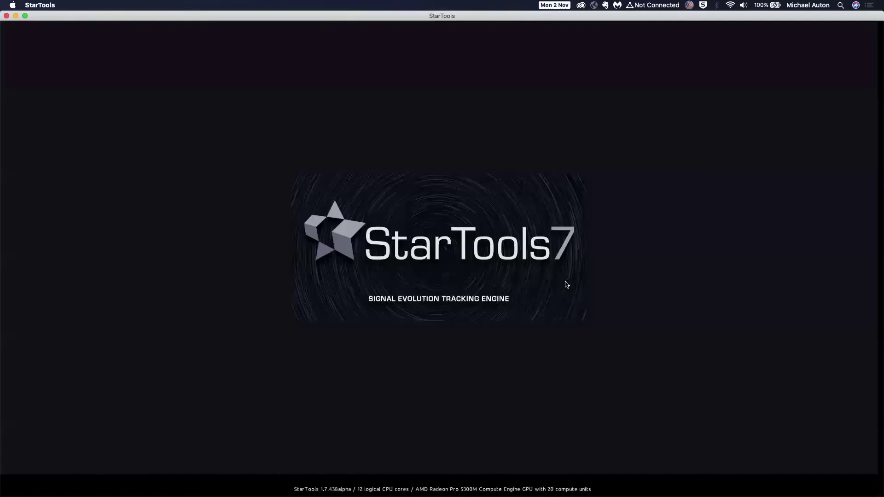